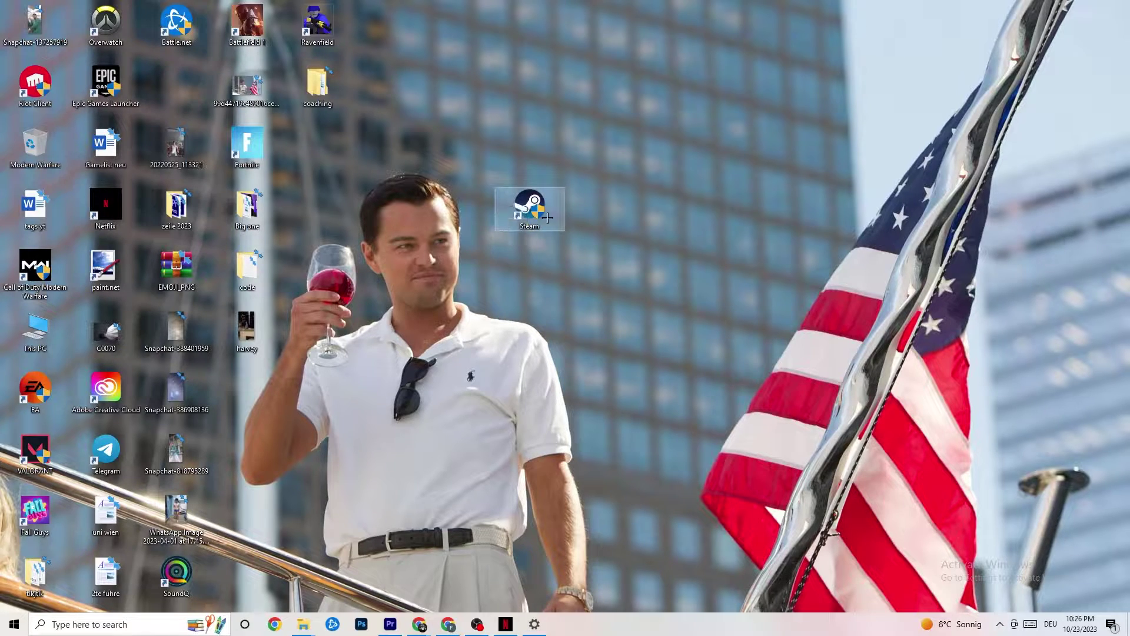
Step: In the Steam shortcut's properties, choose Windows 8 compatibility mode and Run as administrator, then confirm
right_click(527, 209)
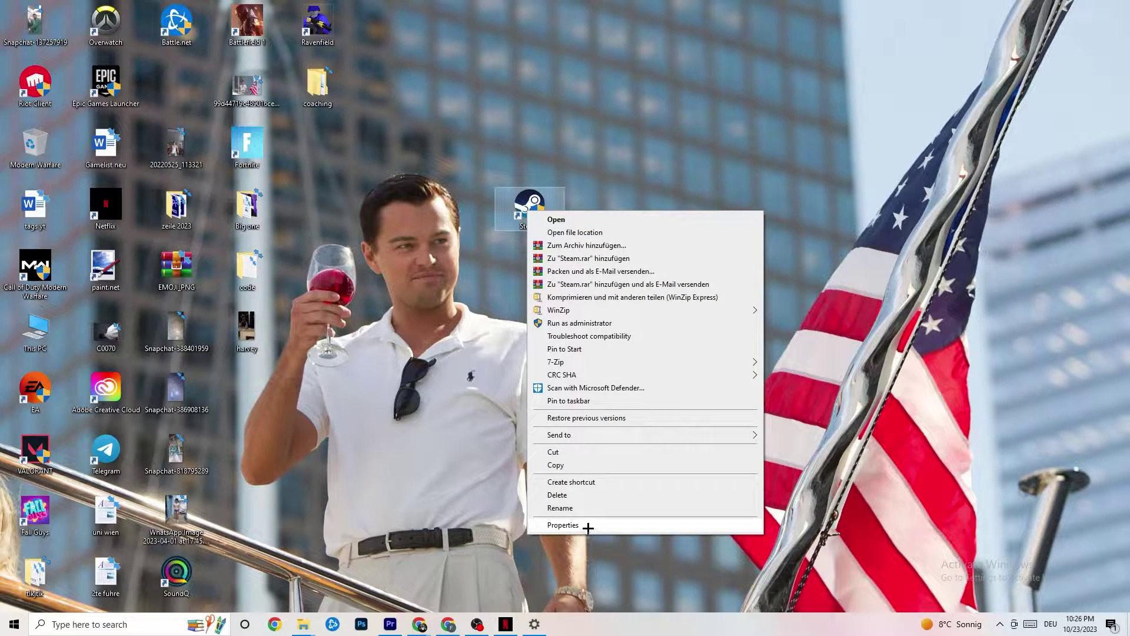
left_click(564, 525)
left_click_drag(607, 219, 549, 132)
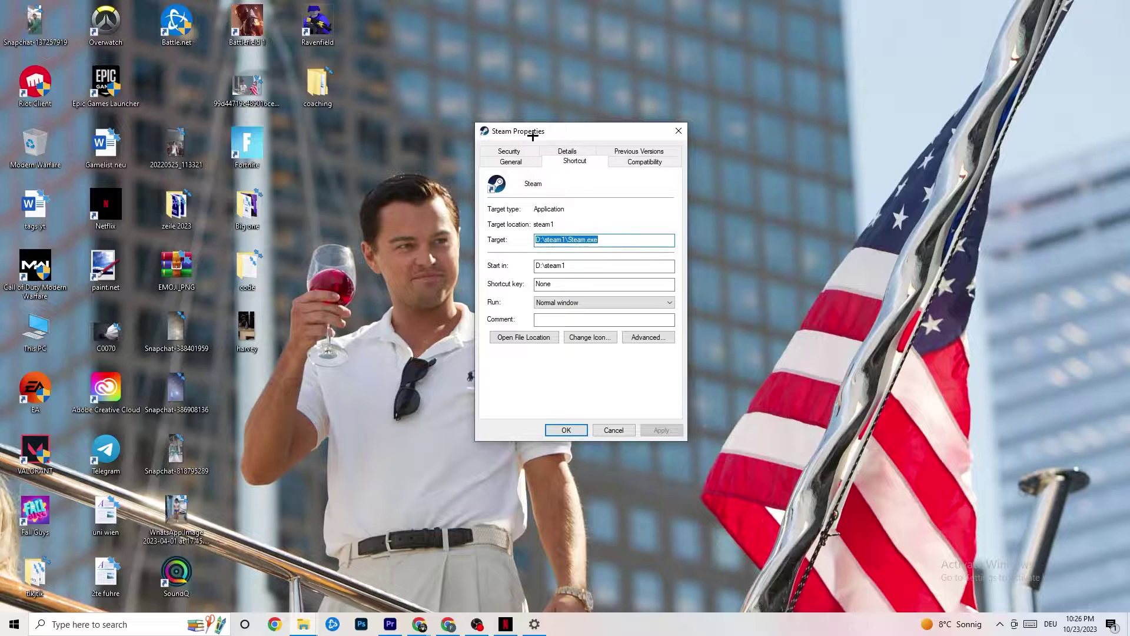
left_click(613, 161)
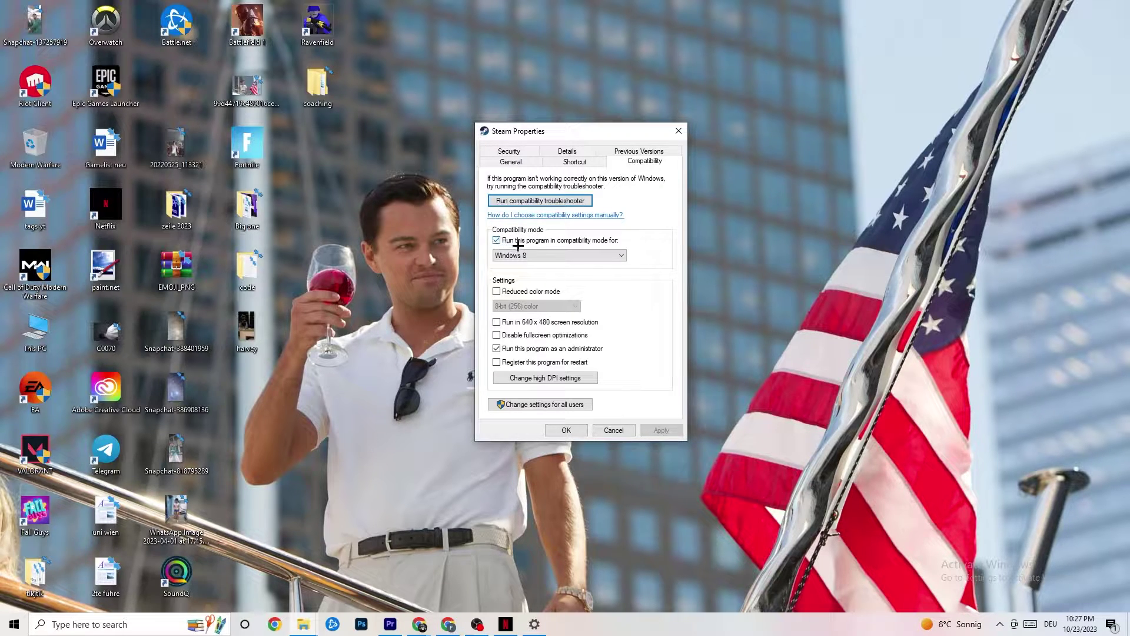
left_click(548, 254)
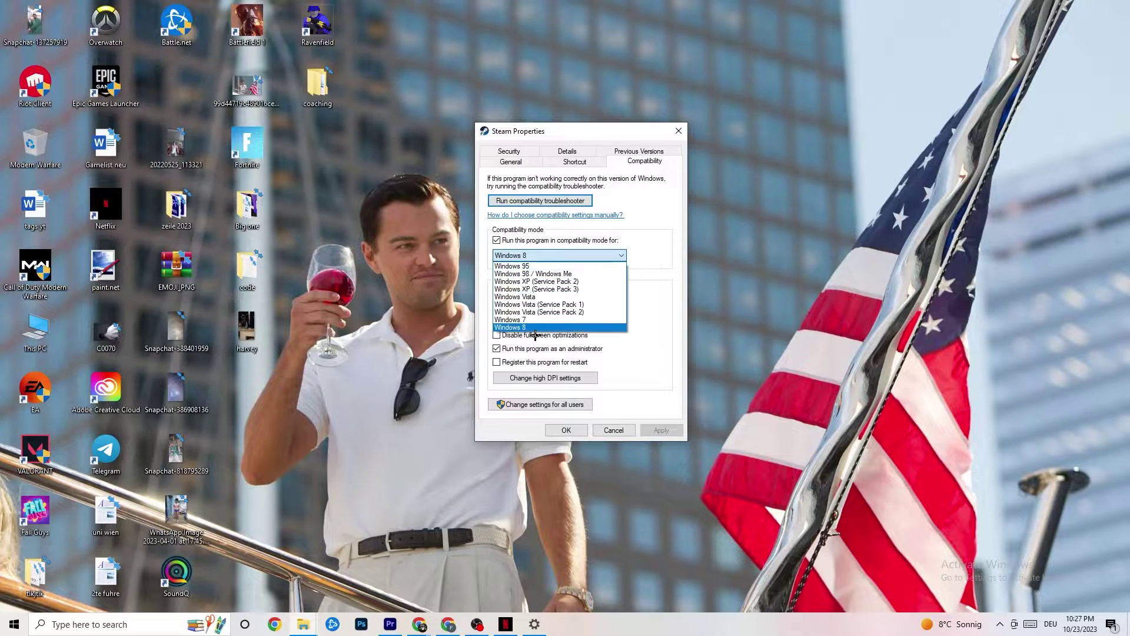
left_click(639, 274)
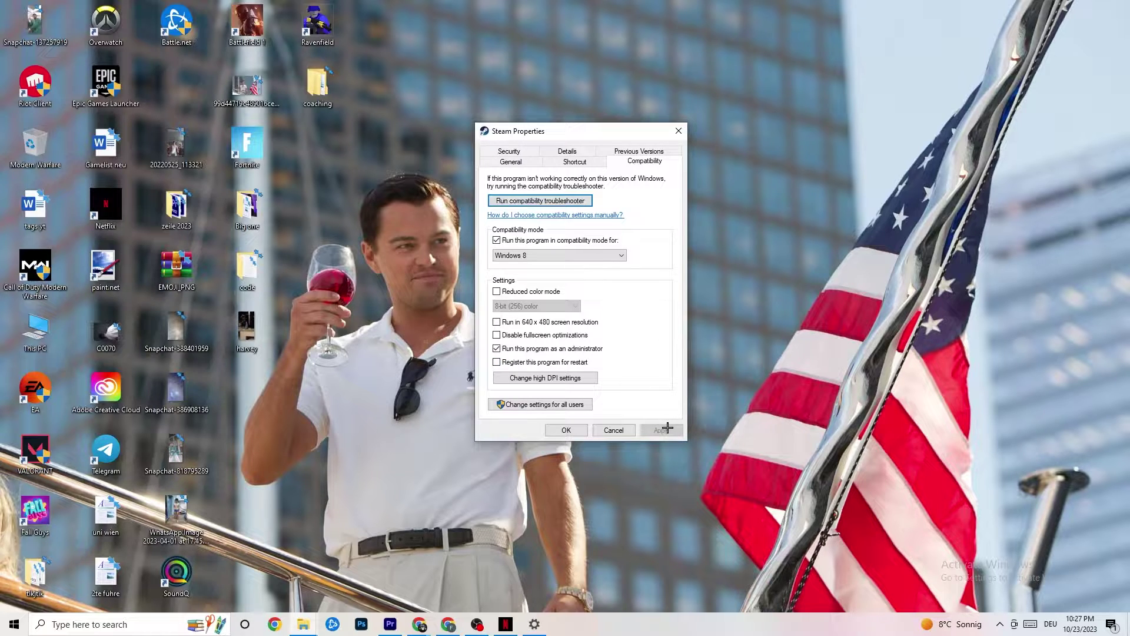
left_click(566, 431)
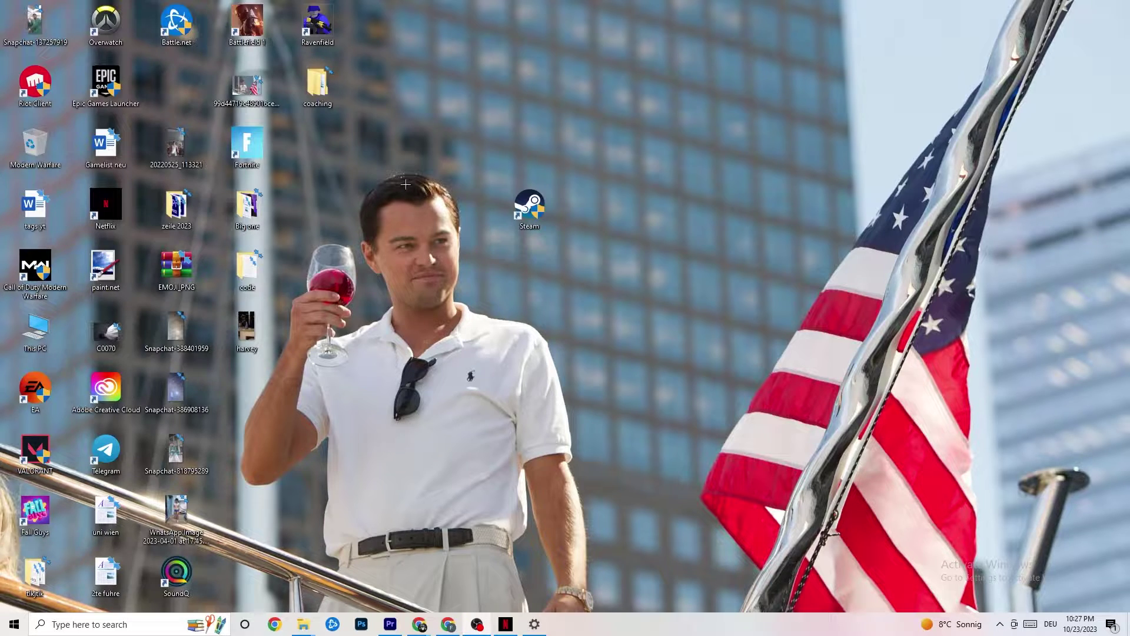
key("super")
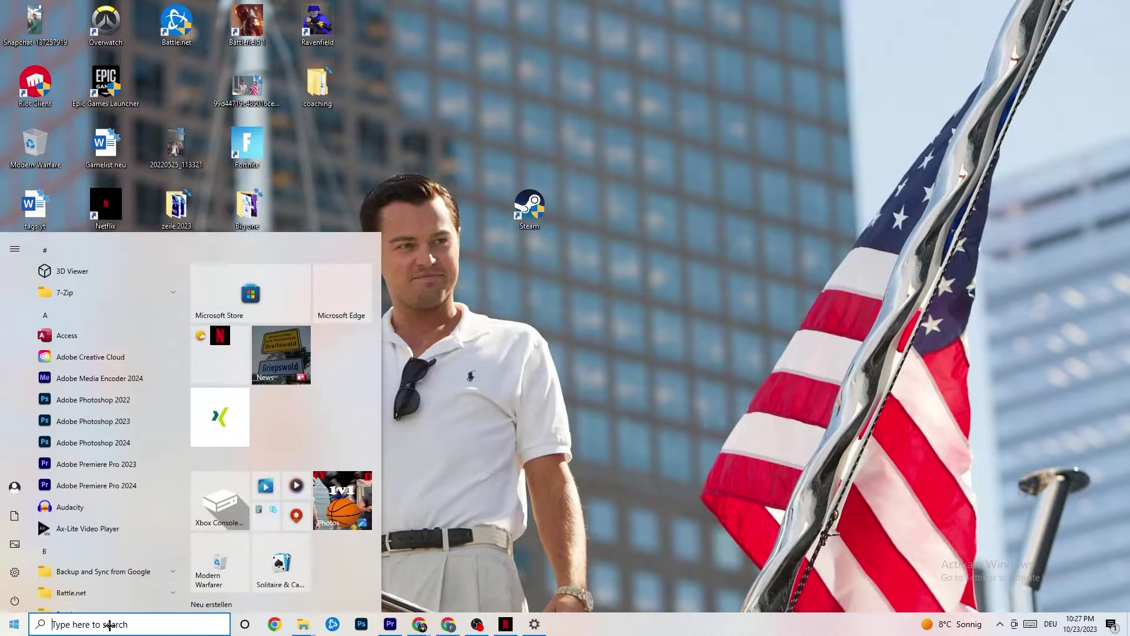
key("super")
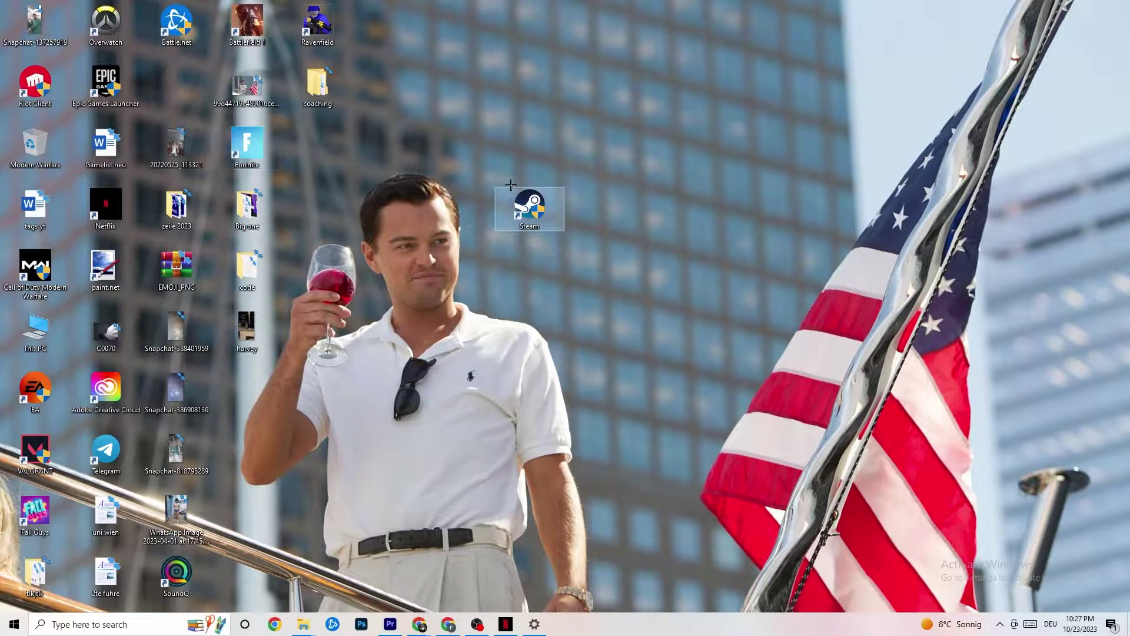
right_click(519, 214)
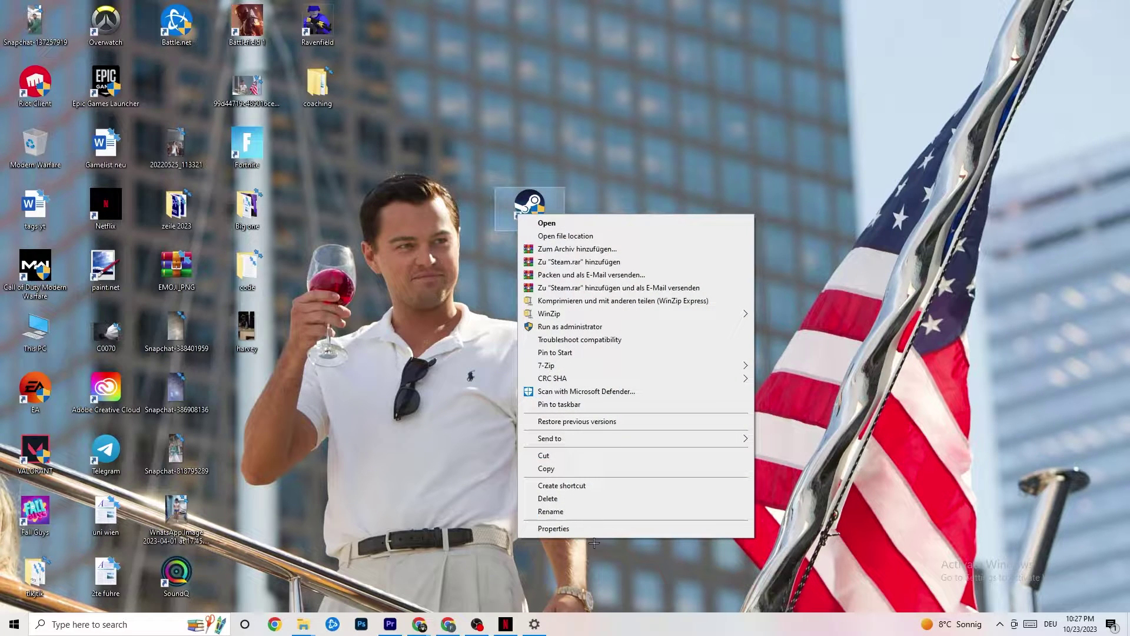
left_click(366, 329)
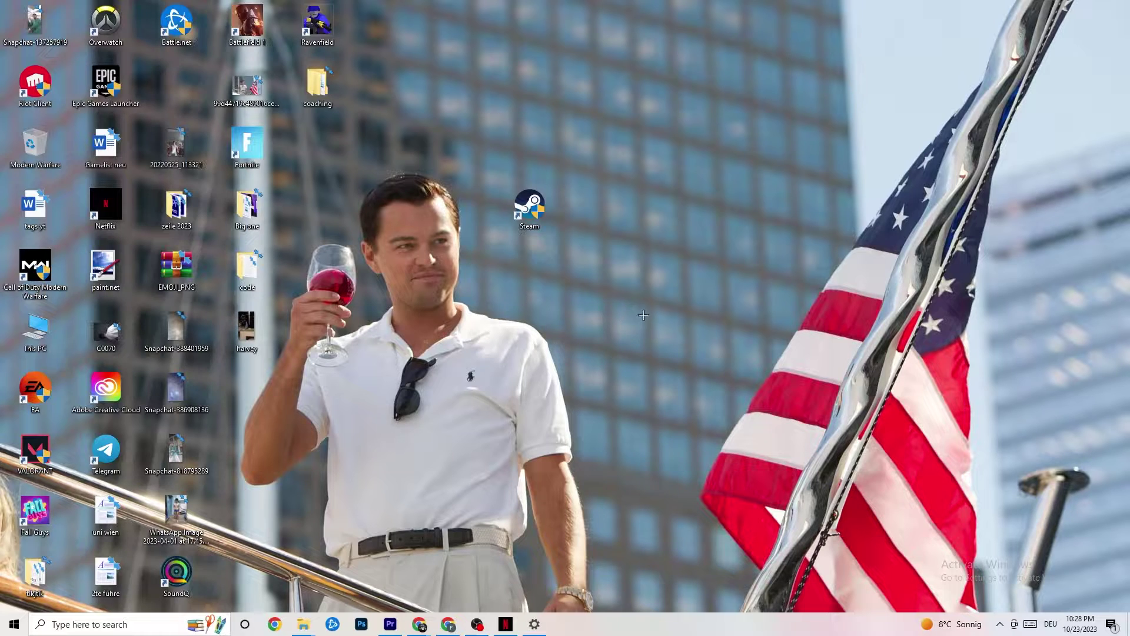
Step: Launch Task Manager from the taskbar menu and maximize it to full screen
right_click(628, 632)
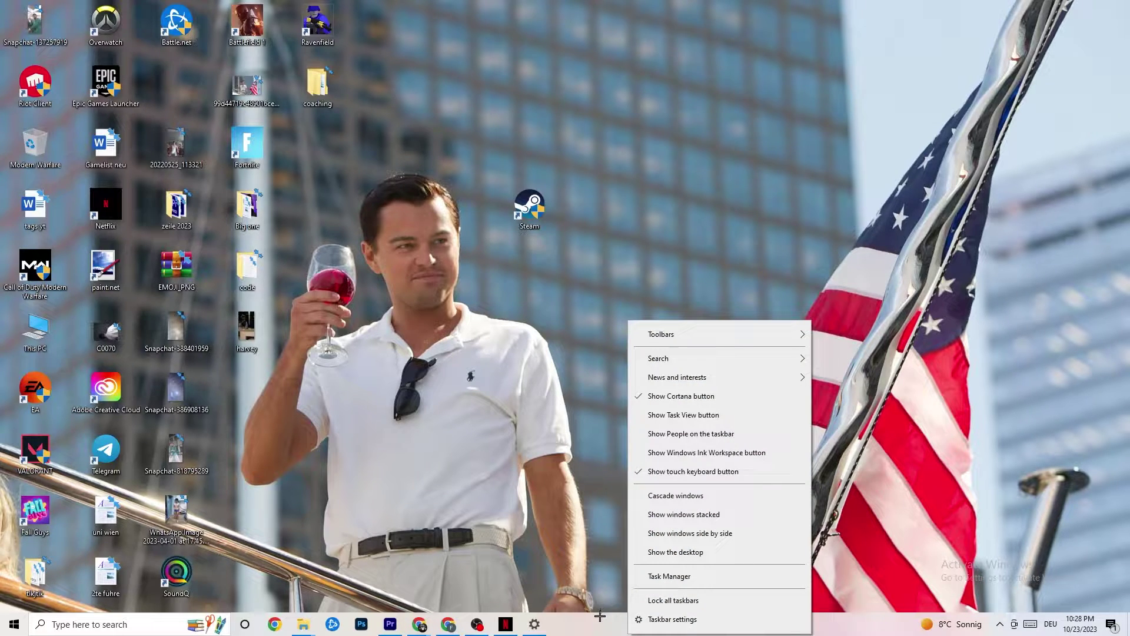
left_click(681, 576)
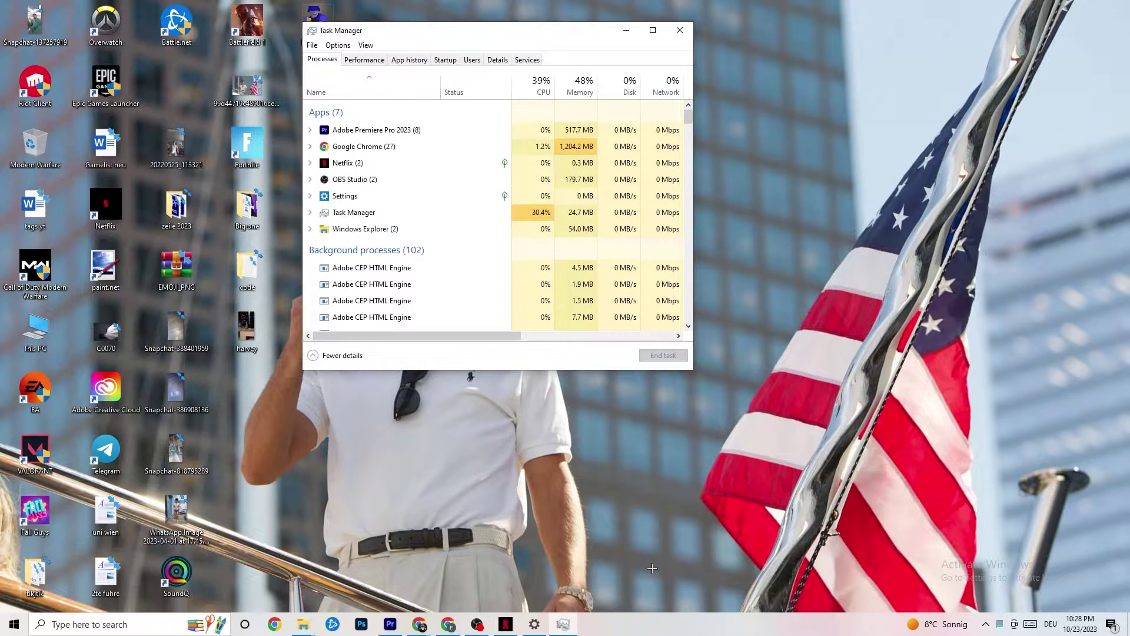
left_click(653, 31)
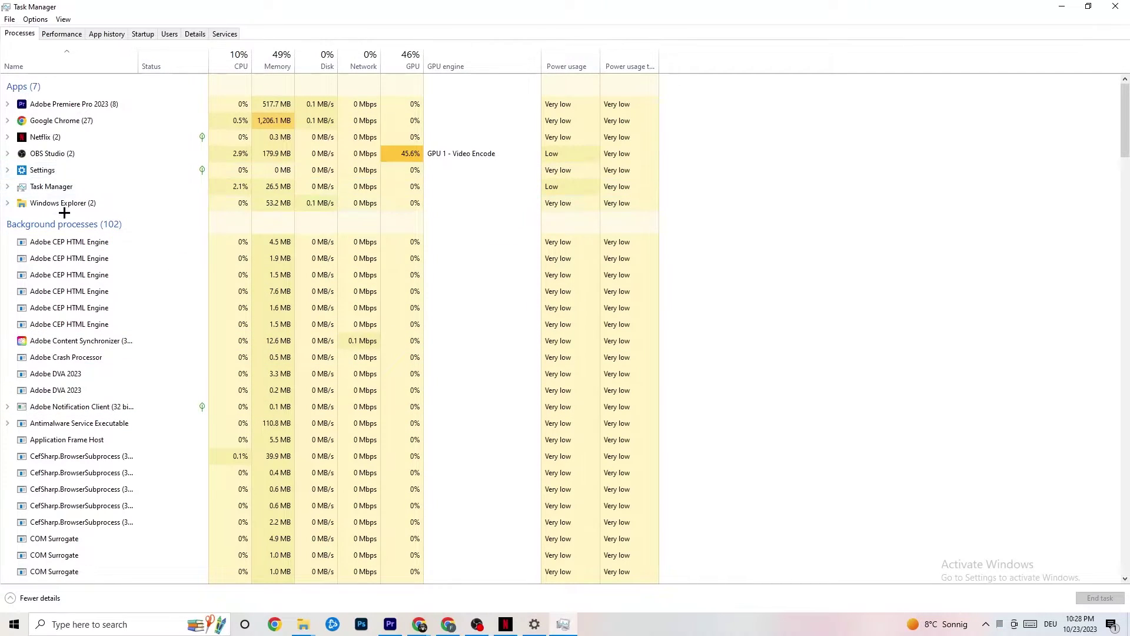
Step: Glance at Google Chrome's process options, then switch Task Manager to the Details list
right_click(83, 121)
left_click(807, 139)
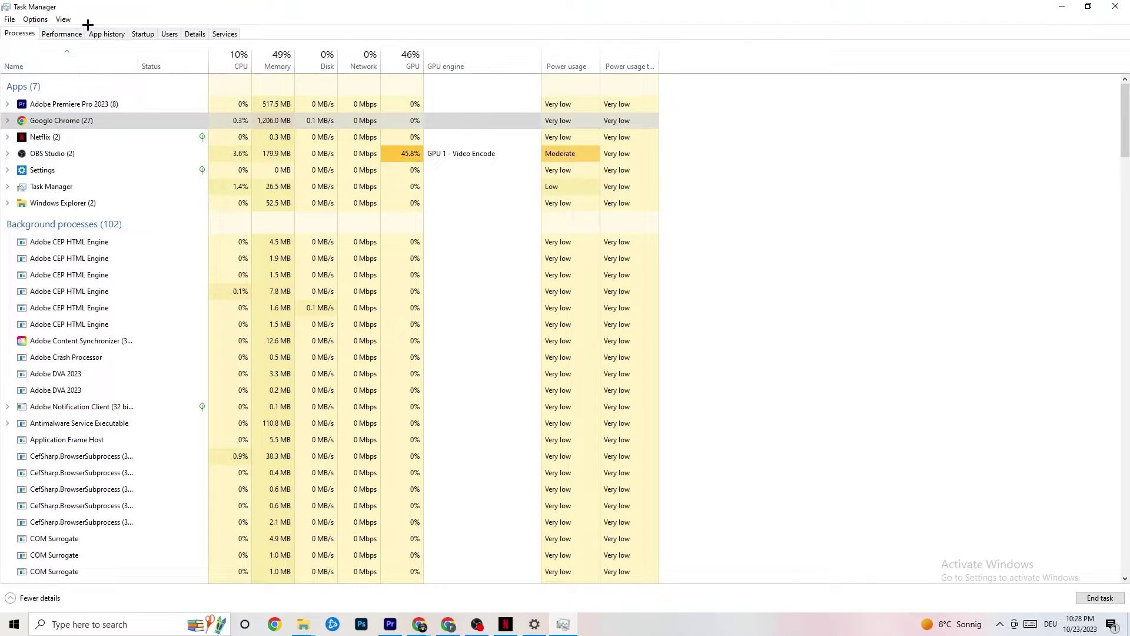
left_click(195, 34)
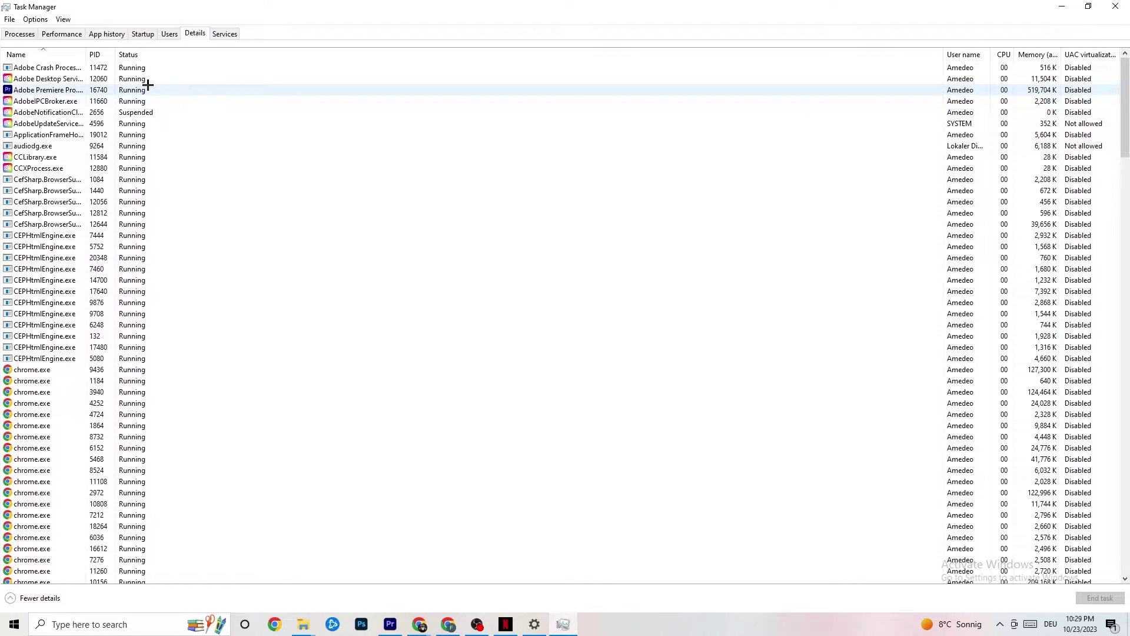
right_click(61, 93)
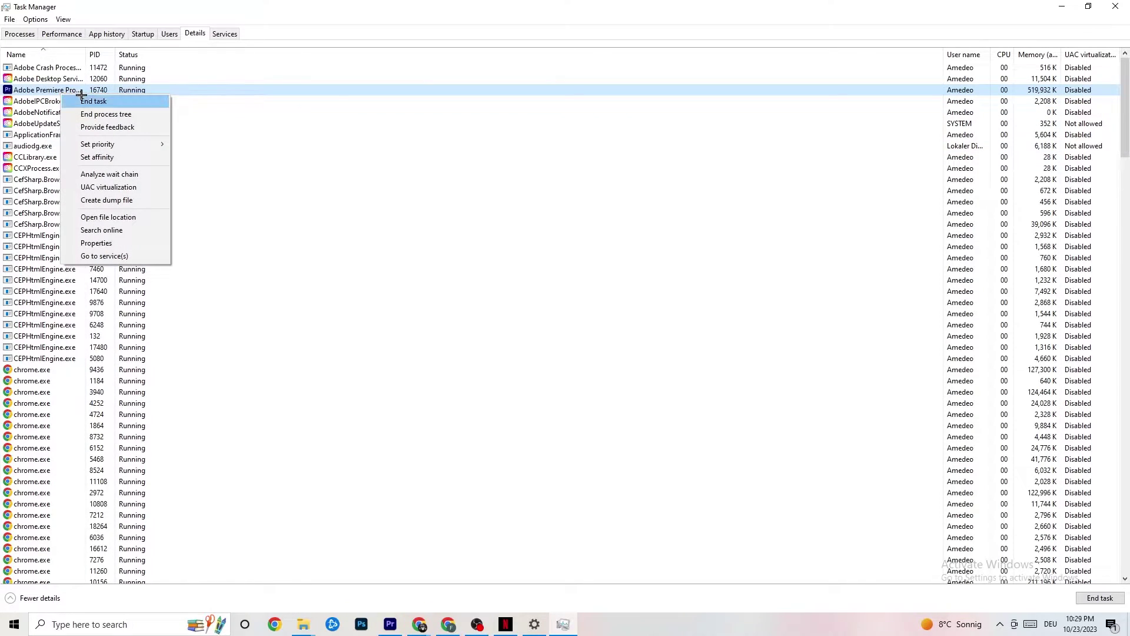
mouse_move(105, 144)
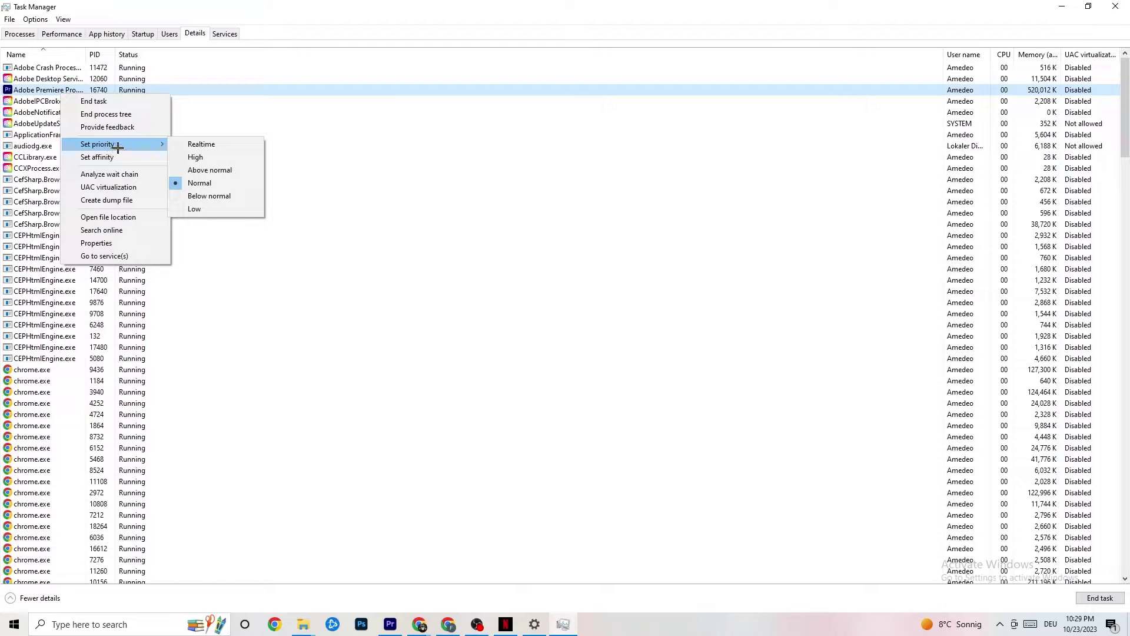
mouse_move(156, 141)
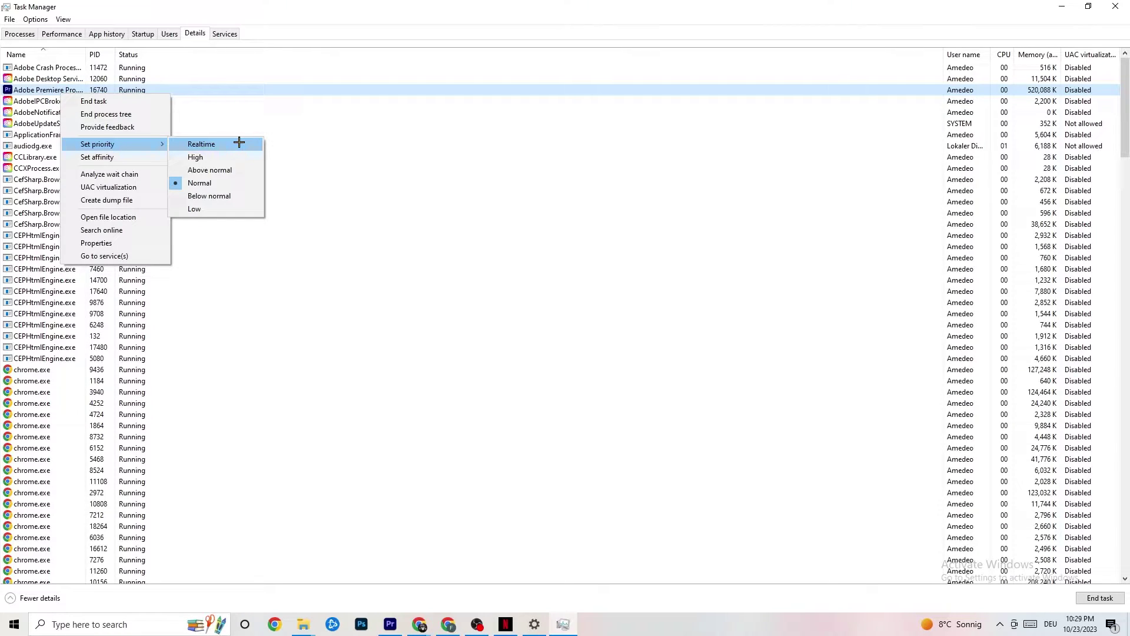
left_click(307, 124)
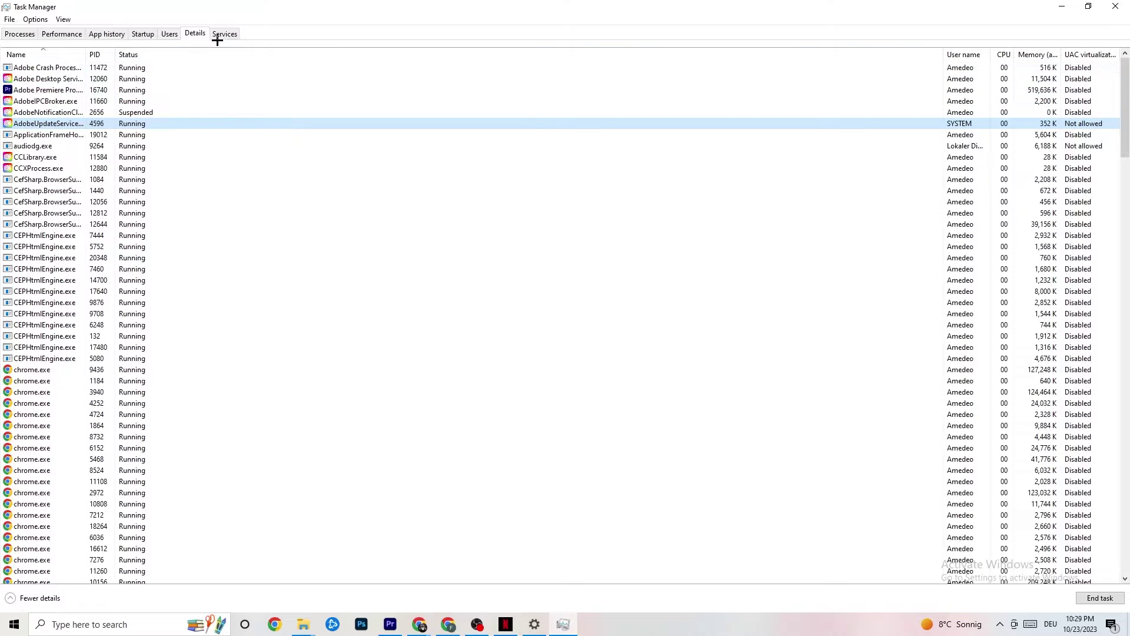
Step: Review the Startup list, including the Razer Synapse entry, then close Task Manager
left_click(143, 34)
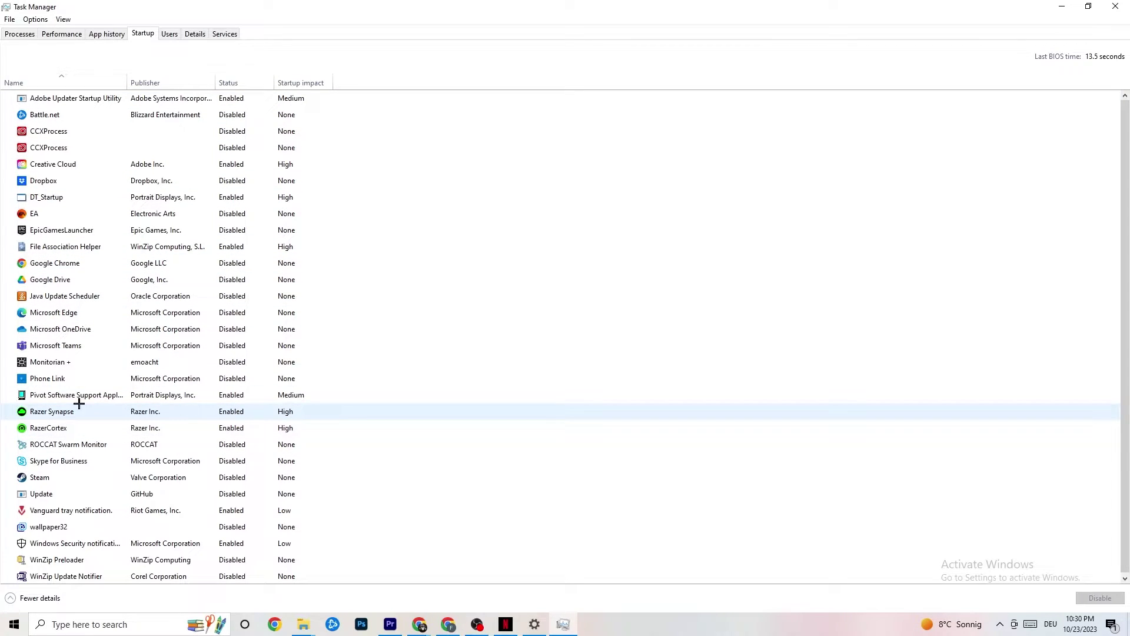
right_click(229, 413)
left_click(583, 60)
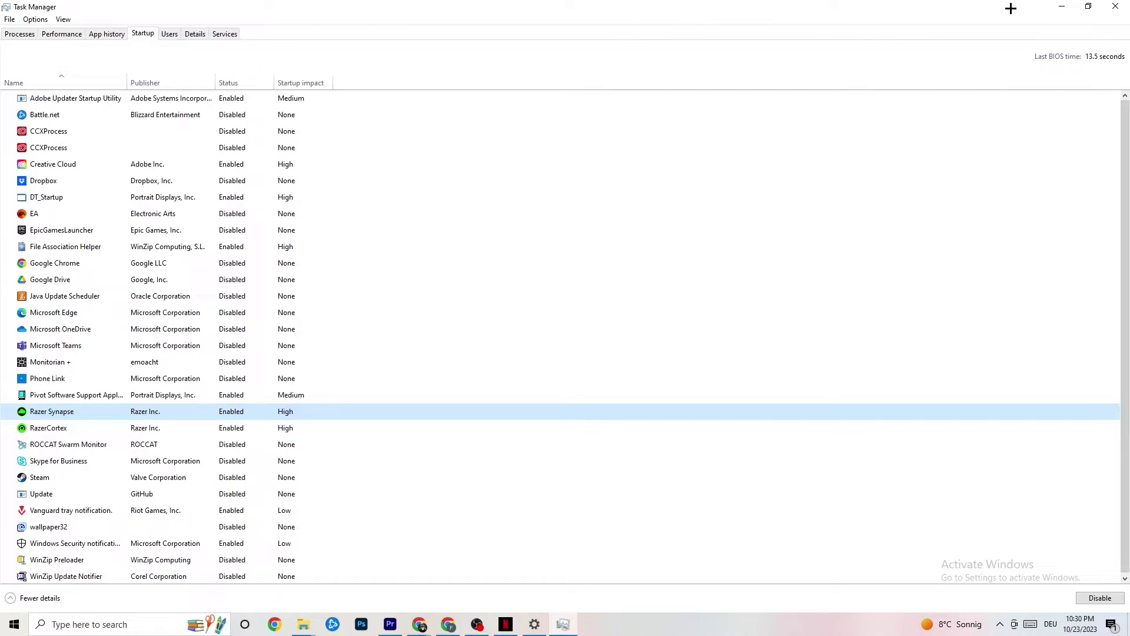
left_click(1110, 5)
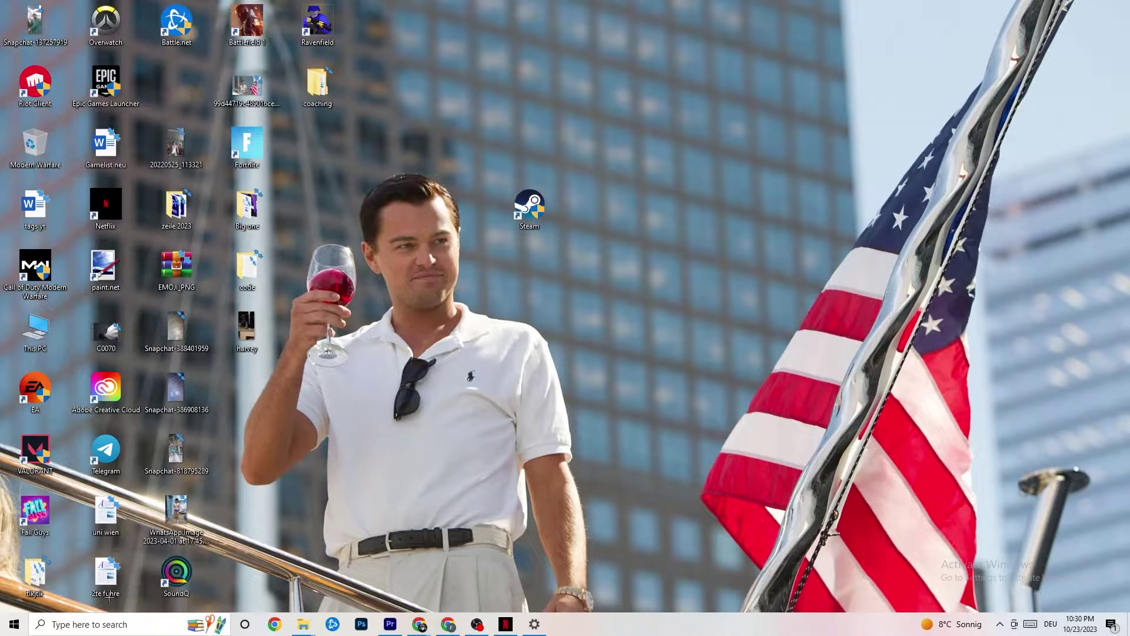
Step: Open Display settings from Start and keep scaling at 100% with 1920 × 1080 resolution
left_click(10, 629)
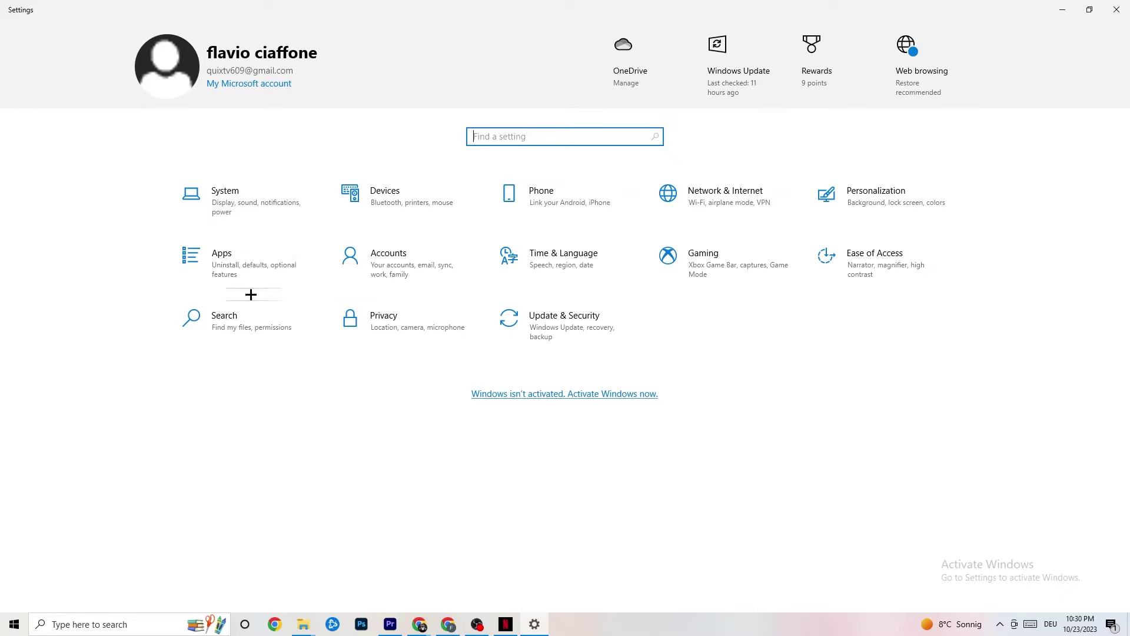
left_click(248, 199)
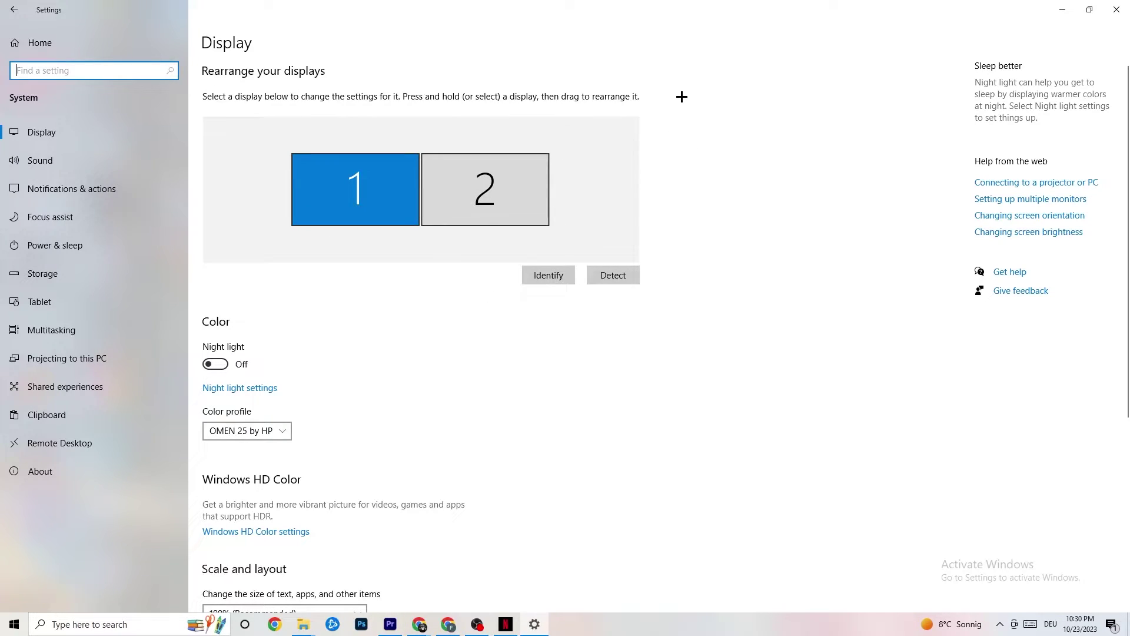
scroll(545, 133, "down", 5)
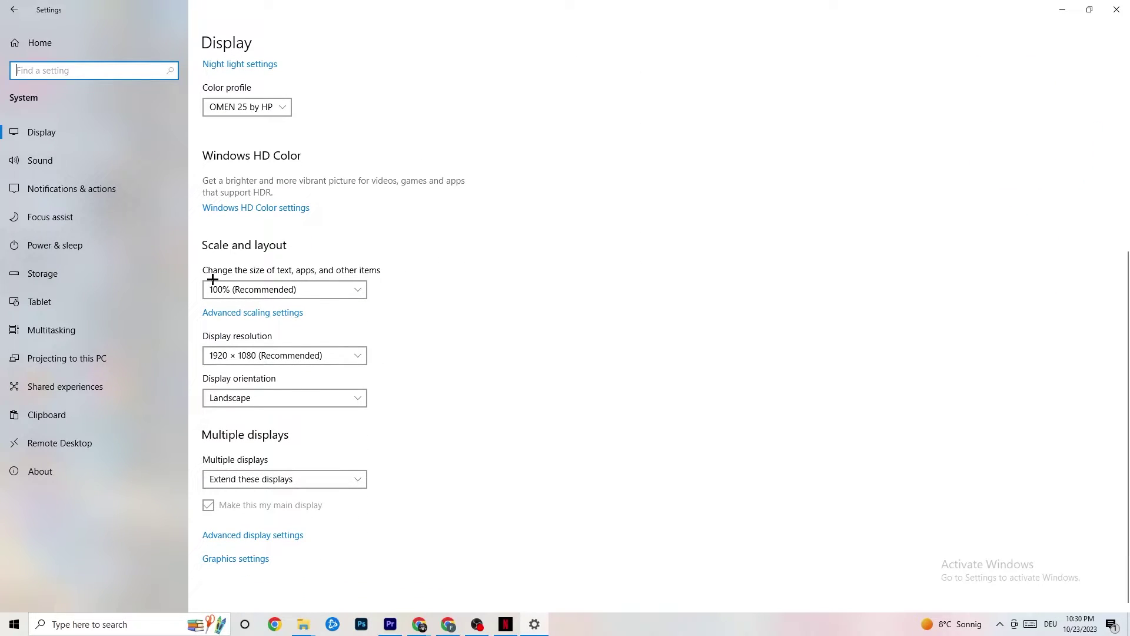
left_click(329, 285)
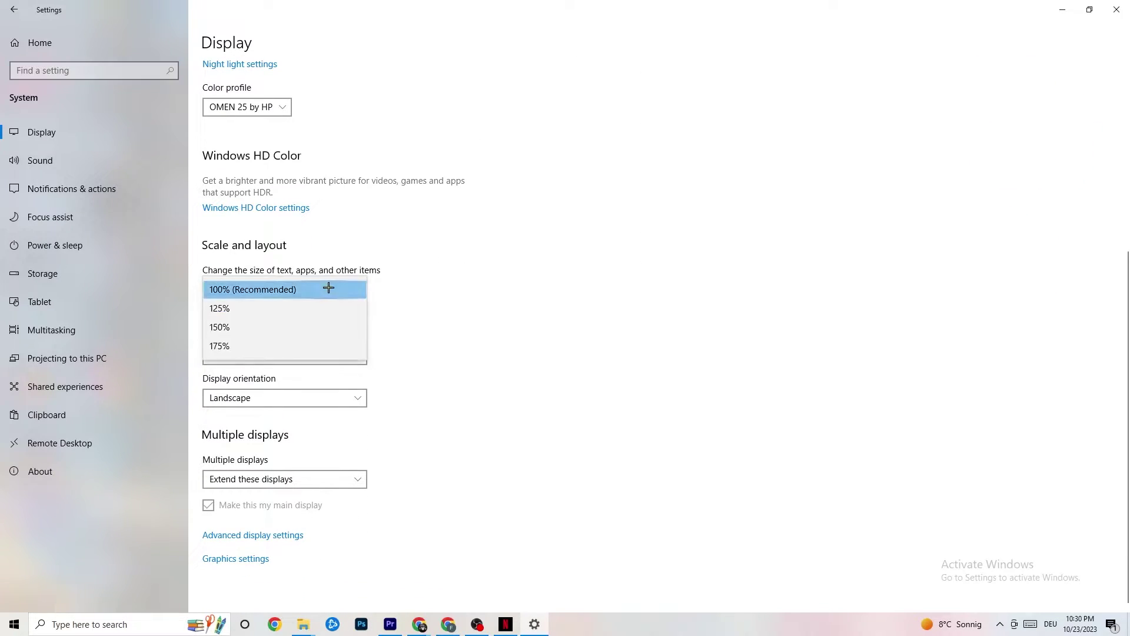
left_click(315, 288)
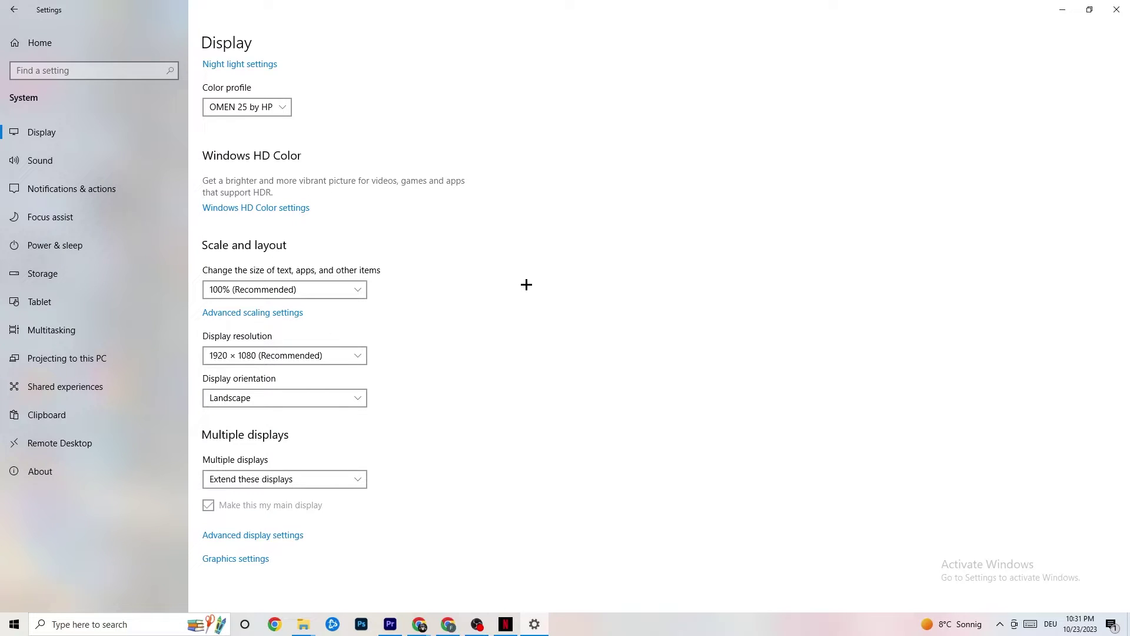
Step: Look over the power plans in Power Options, then show the Storage page for drive C
left_click(70, 243)
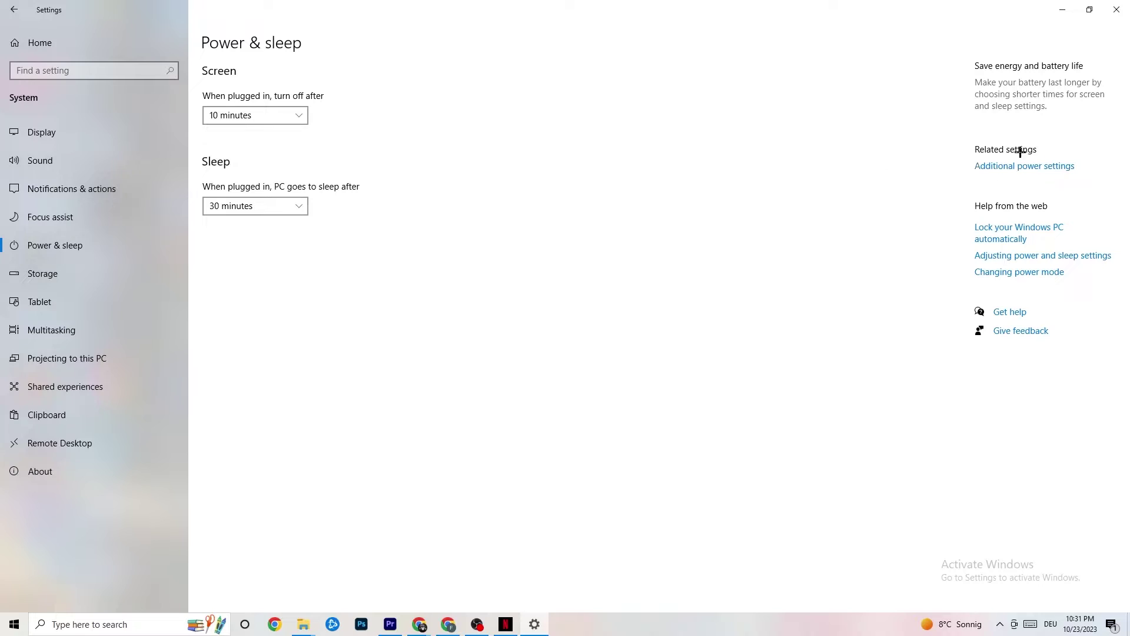
left_click(1047, 164)
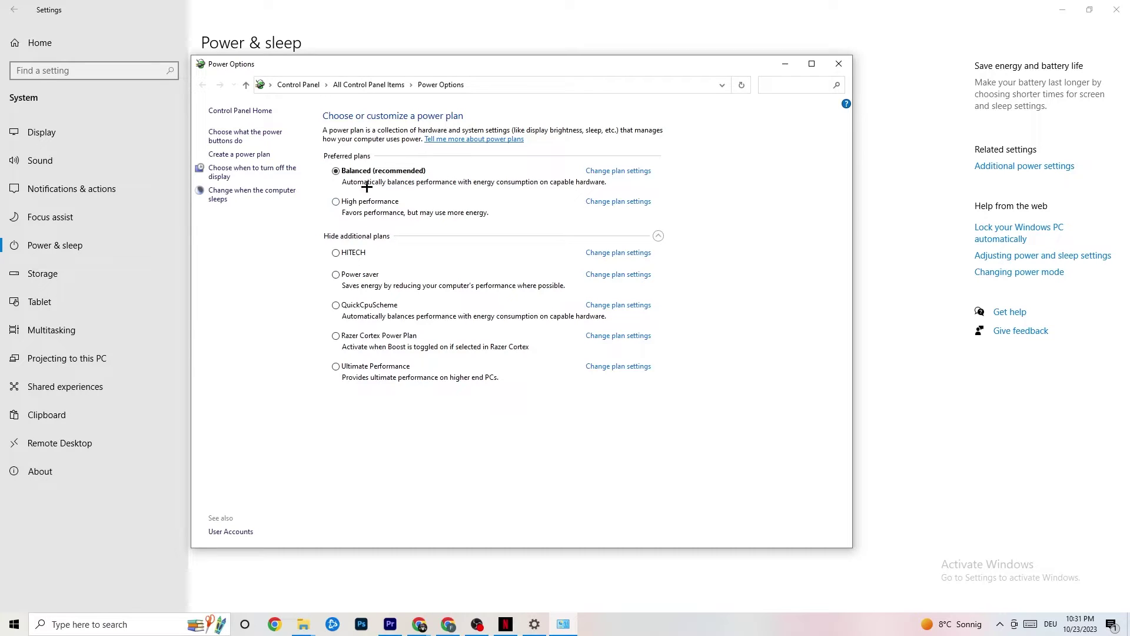
left_click(838, 63)
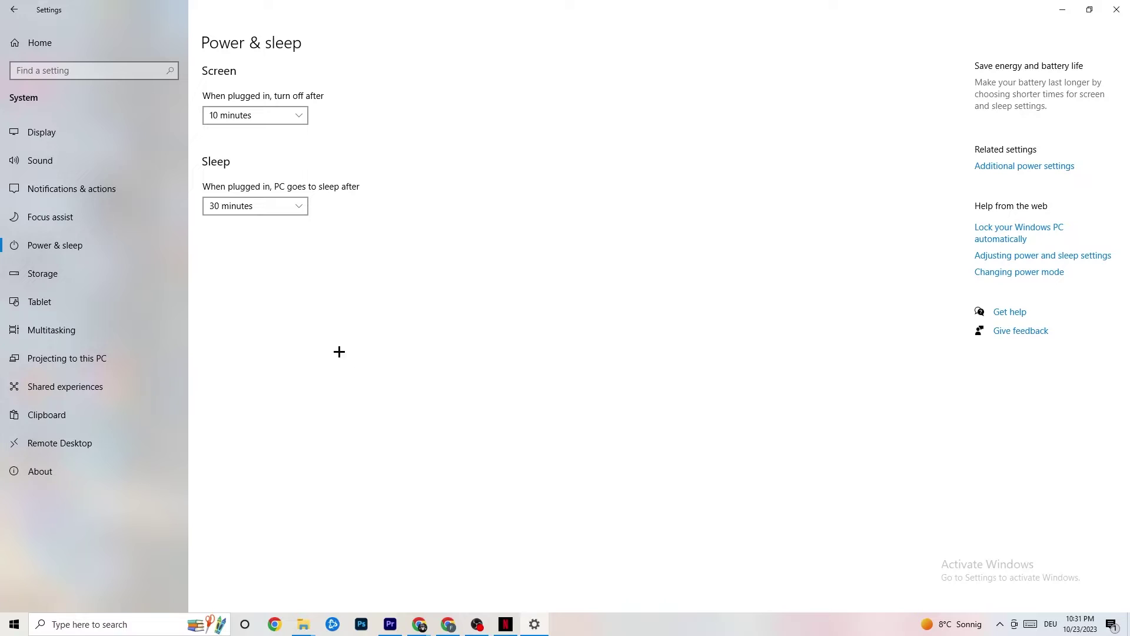
left_click(89, 276)
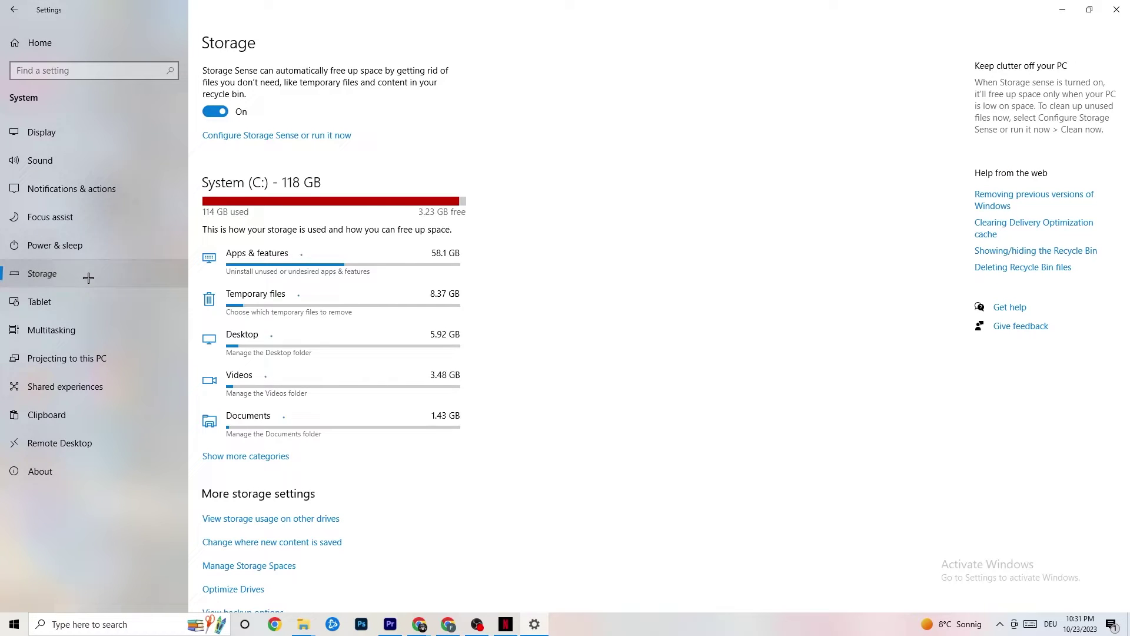
Step: Keep Storage Sense running weekly, with 14-day recycle bin and 60-day Downloads cleanup
left_click(267, 136)
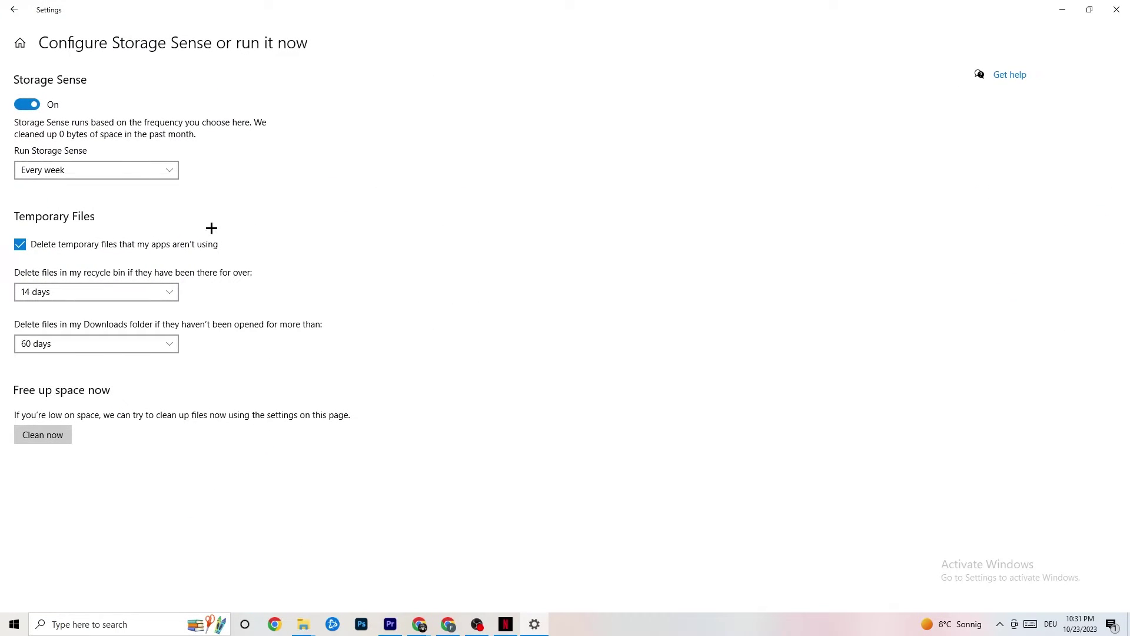
left_click(136, 170)
left_click(126, 170)
left_click(97, 172)
left_click(108, 171)
left_click(131, 292)
left_click(271, 255)
left_click(154, 344)
left_click(481, 286)
Step: From Settings home, open Gaming, confirm Xbox Game Bar is off, and view Captures
left_click(12, 7)
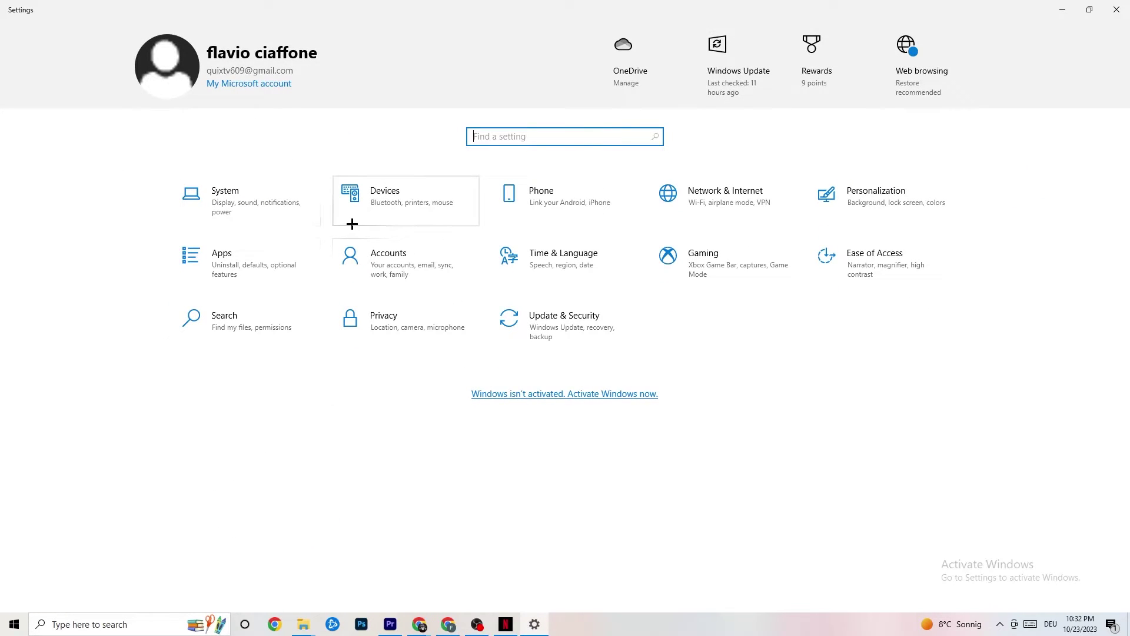
left_click(753, 269)
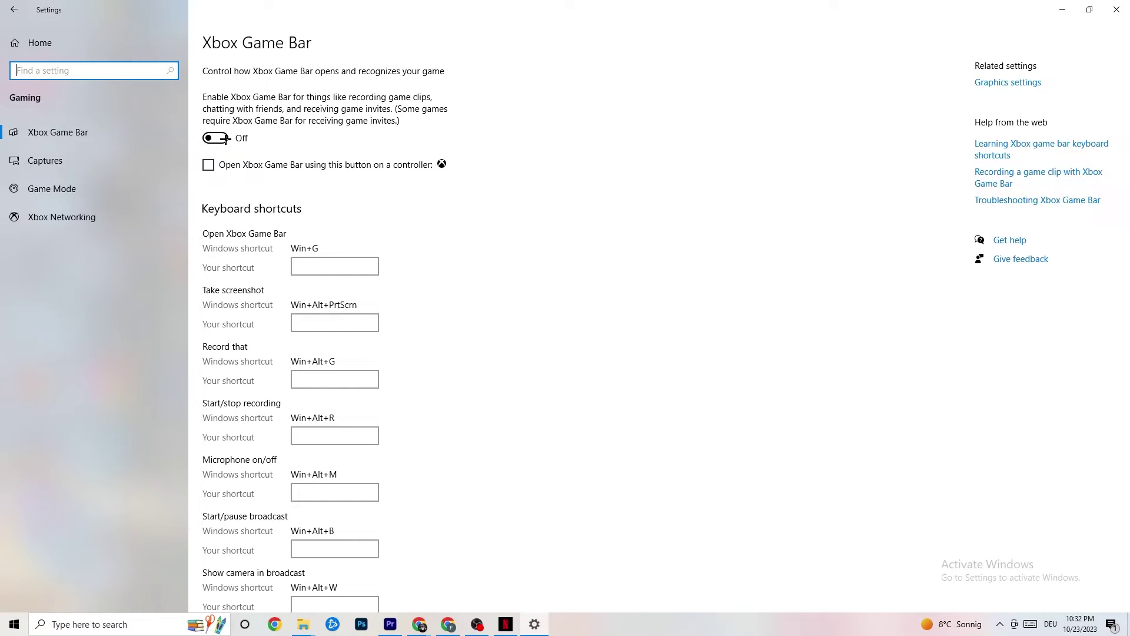
left_click(88, 160)
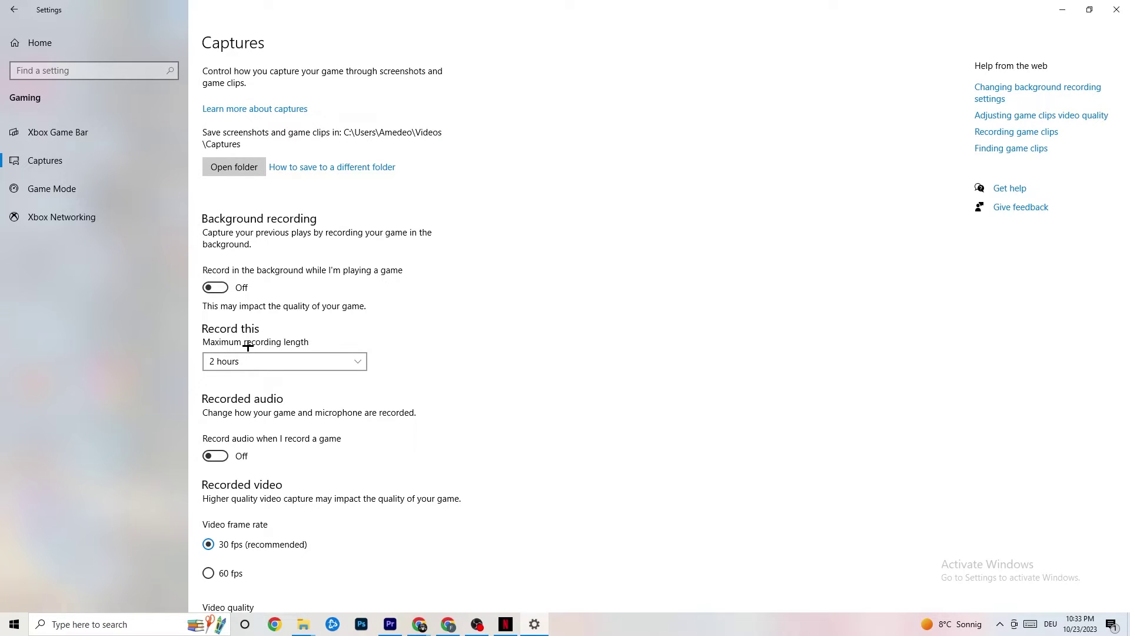
Step: Check that Game Mode is on, then go back to Settings home
left_click(101, 189)
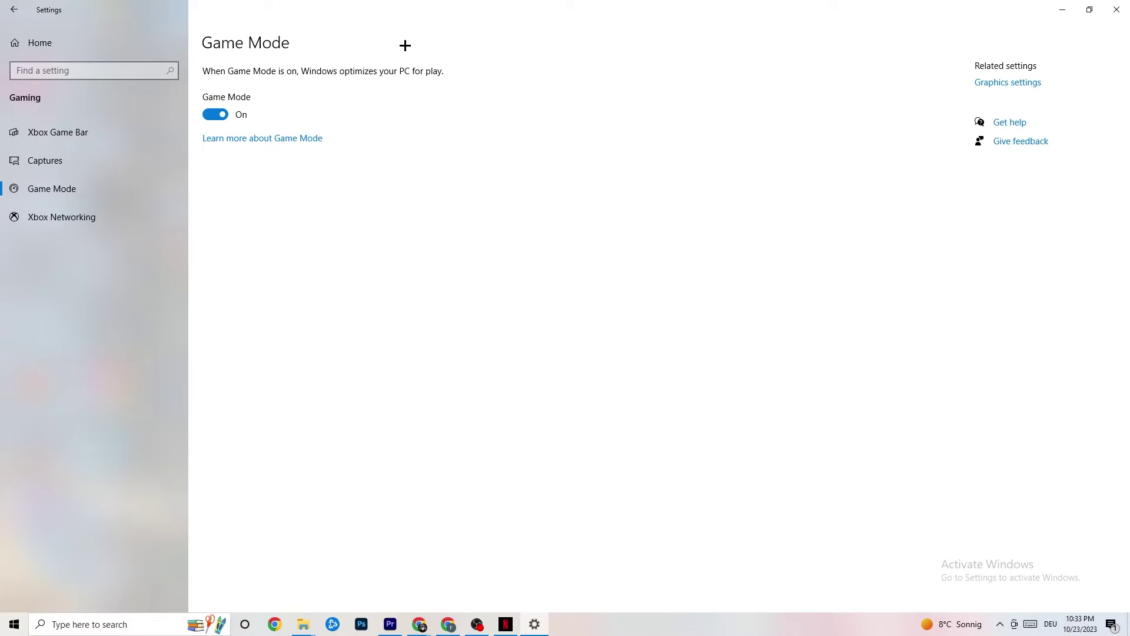
left_click(14, 10)
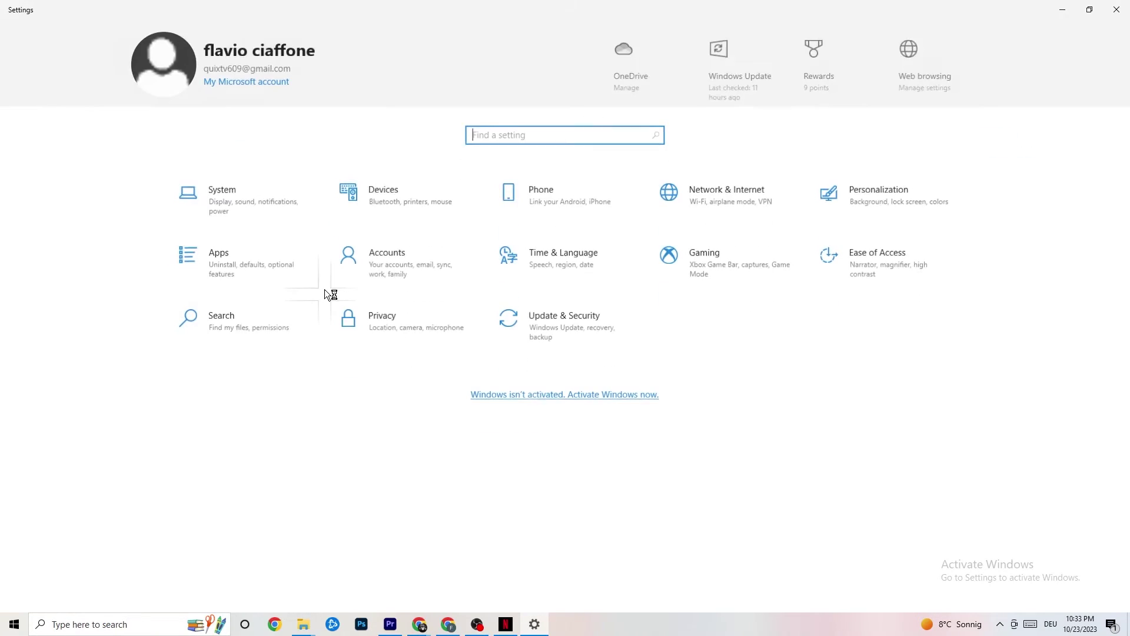
Step: In Update & Security, look at Troubleshoot, then show Windows Update reporting the PC is up to date
left_click(592, 338)
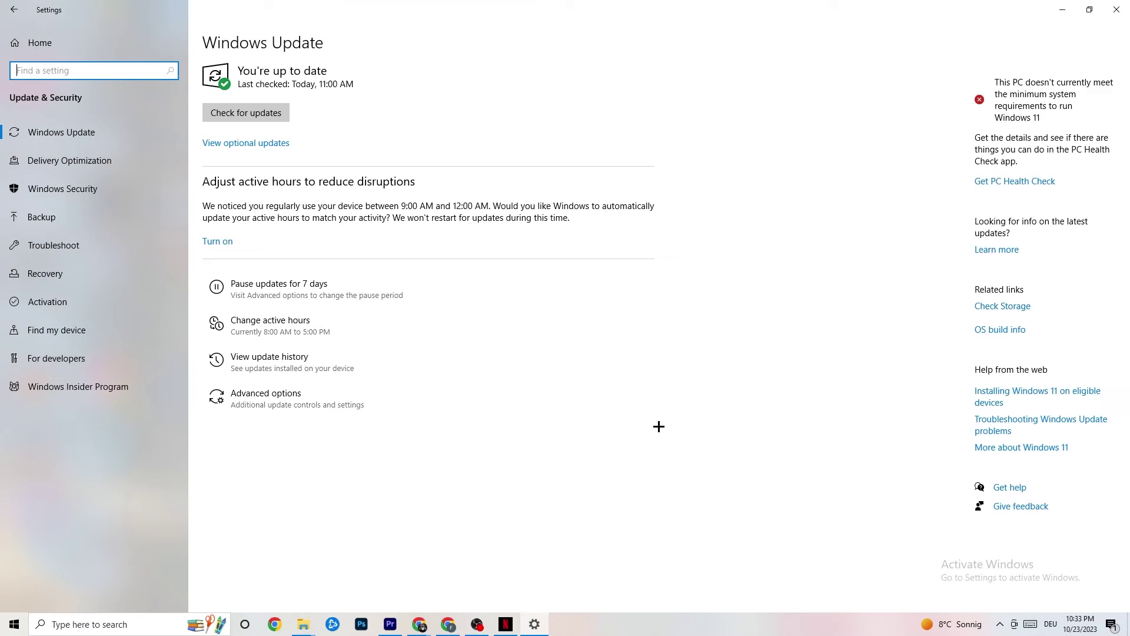
left_click(64, 242)
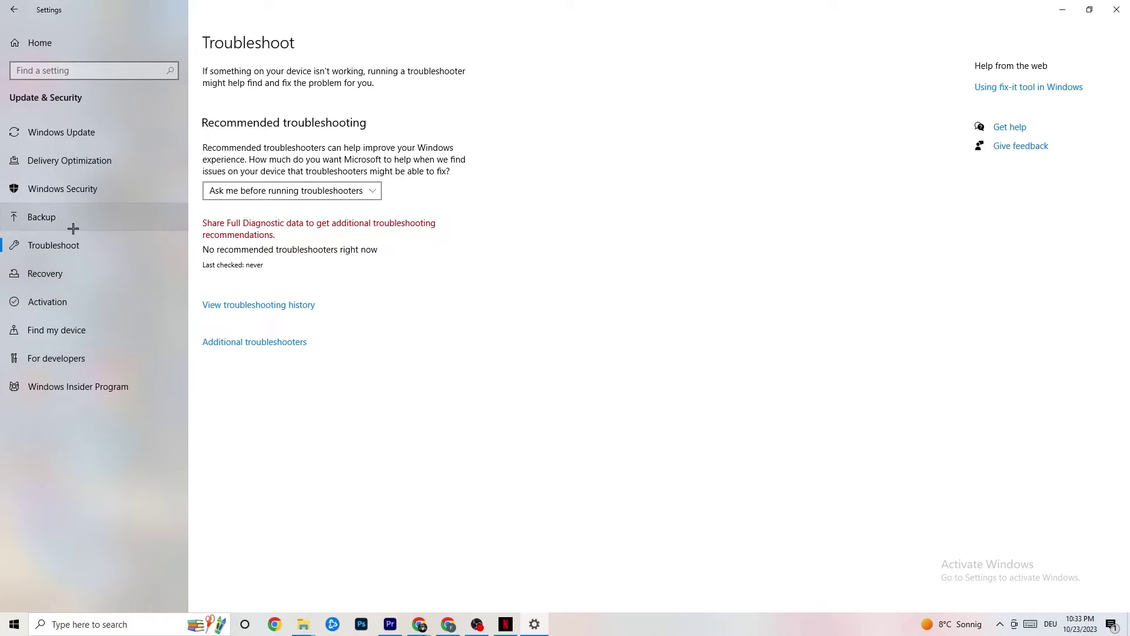
left_click(91, 133)
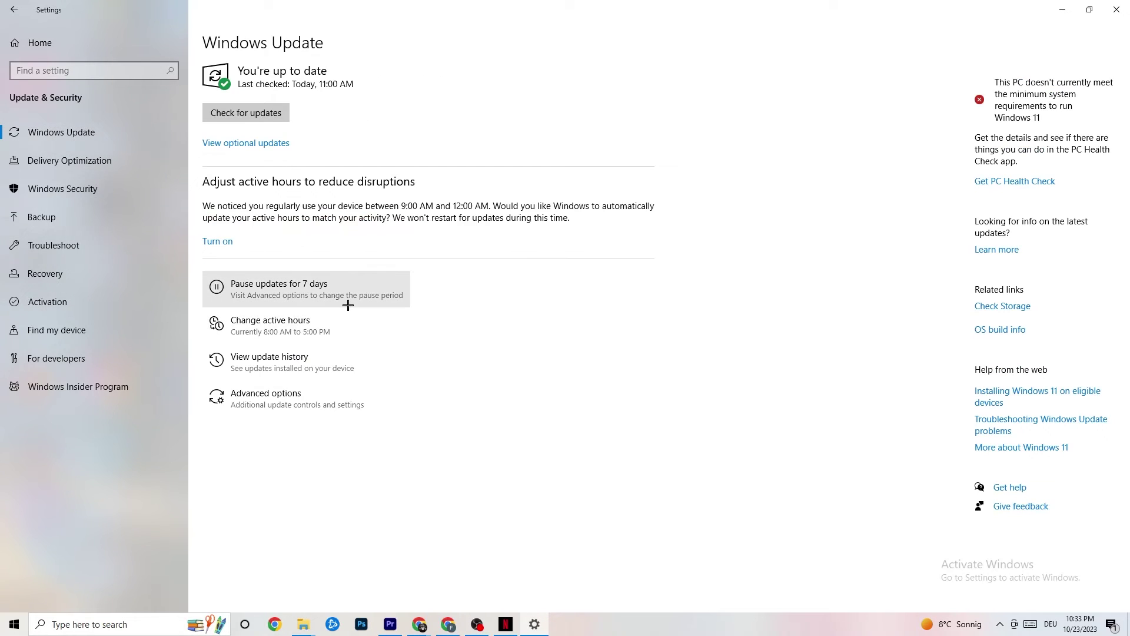